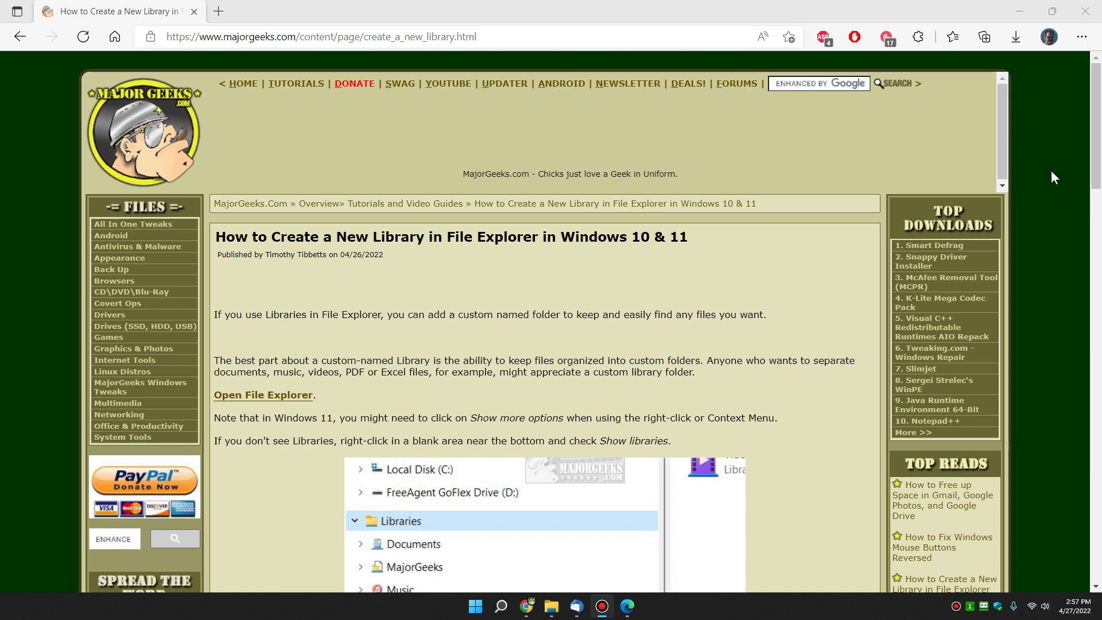
- Open File Explorer at Local Disk (C:) and turn on Show libraries in the navigation pane
{"action": "left_click", "coordinate": [552, 607]}
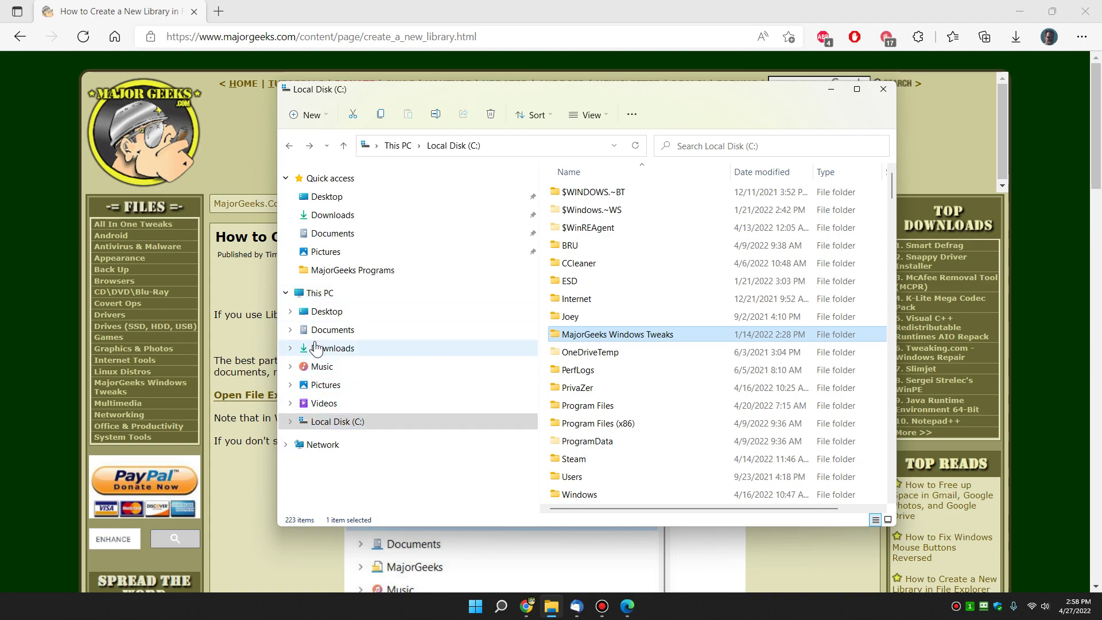
{"action": "right_click", "coordinate": [319, 286]}
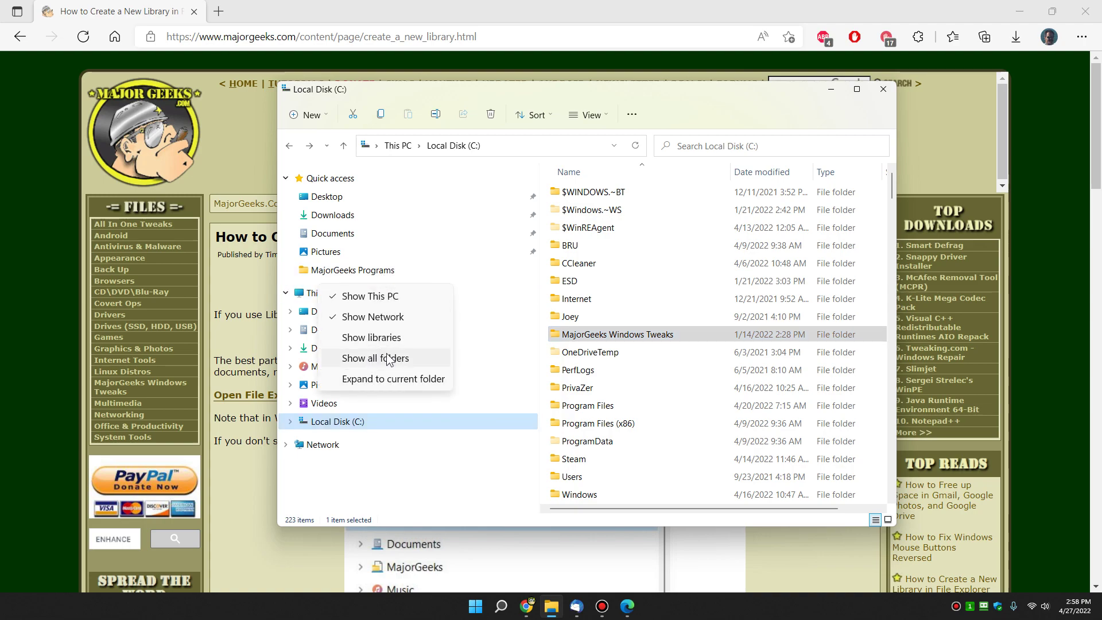
{"action": "left_click", "coordinate": [329, 493]}
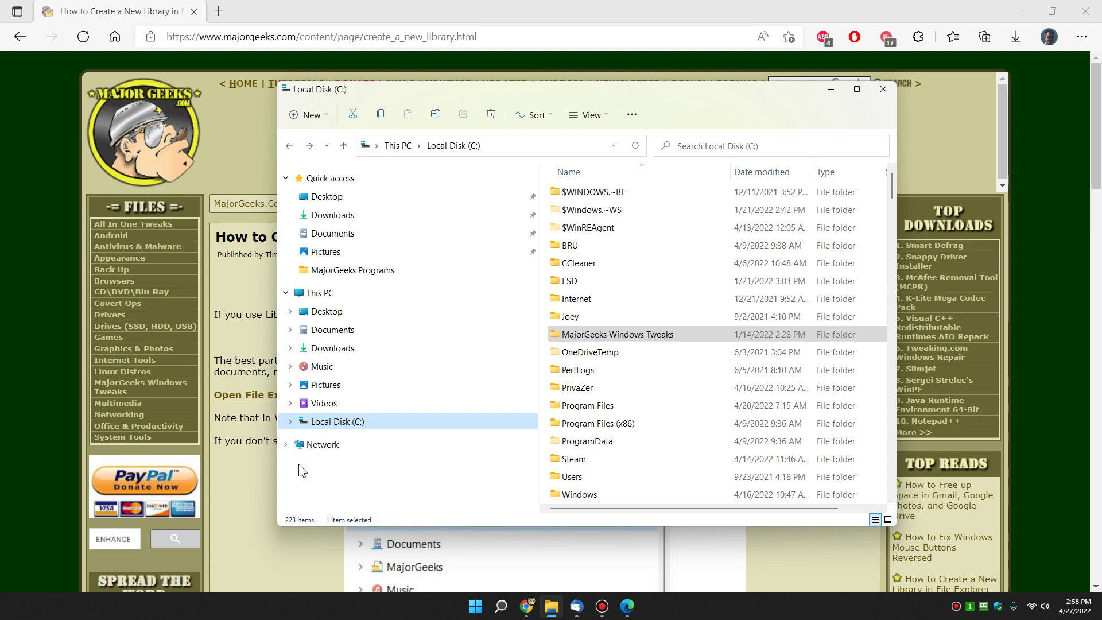
{"action": "right_click", "coordinate": [321, 470]}
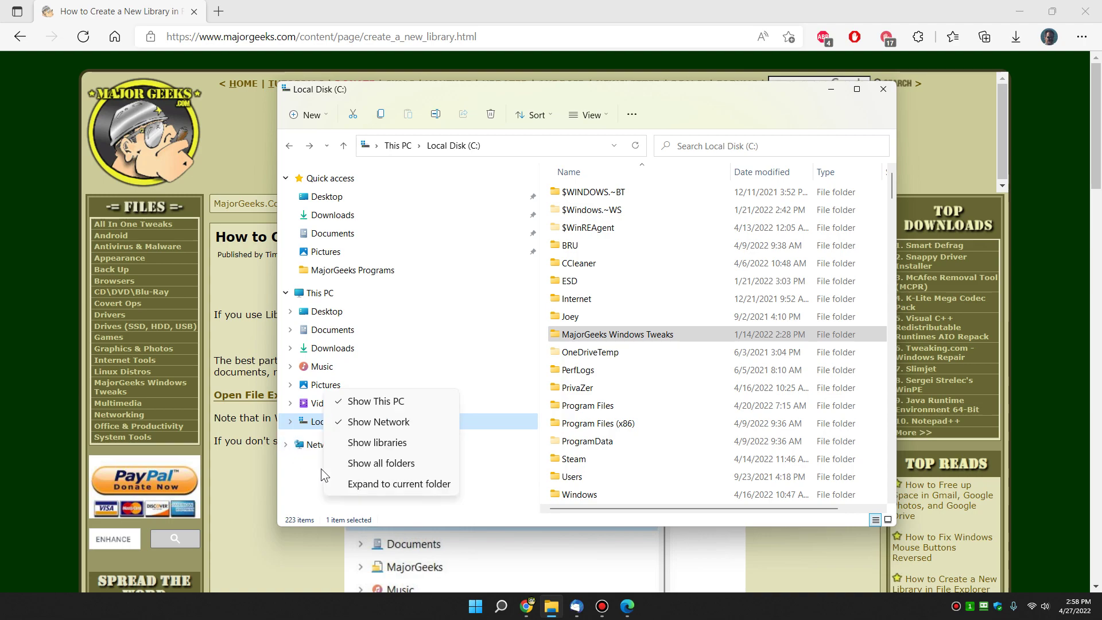
{"action": "left_click", "coordinate": [372, 446]}
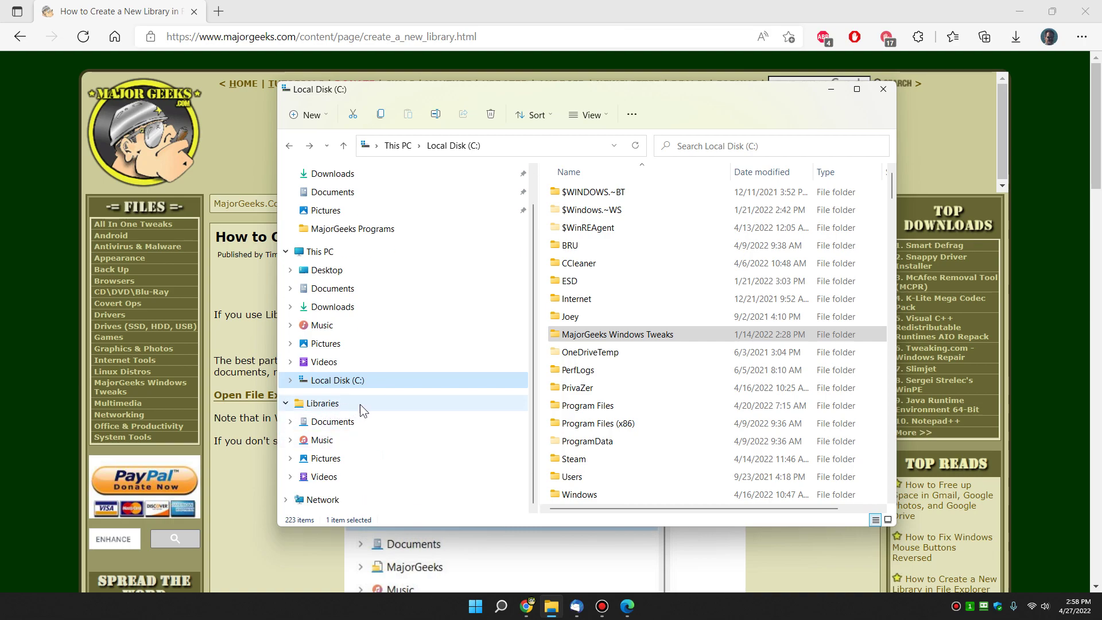
{"action": "right_click", "coordinate": [341, 404]}
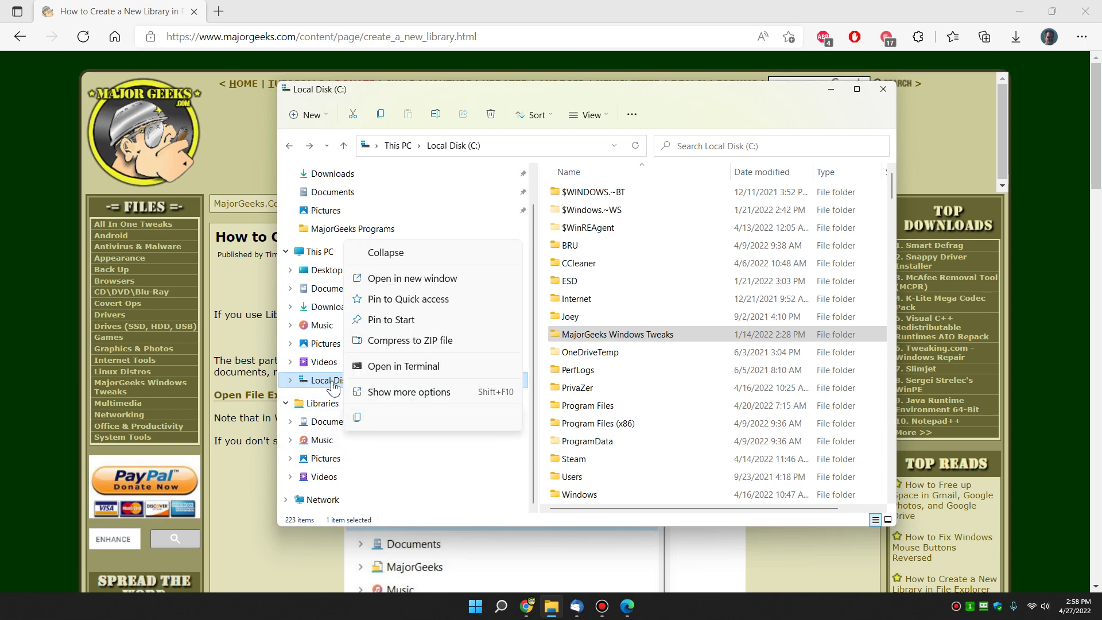
- Create a new library named 'MajorGeeks' under Libraries
{"action": "left_click", "coordinate": [332, 388]}
{"action": "left_click", "coordinate": [336, 406]}
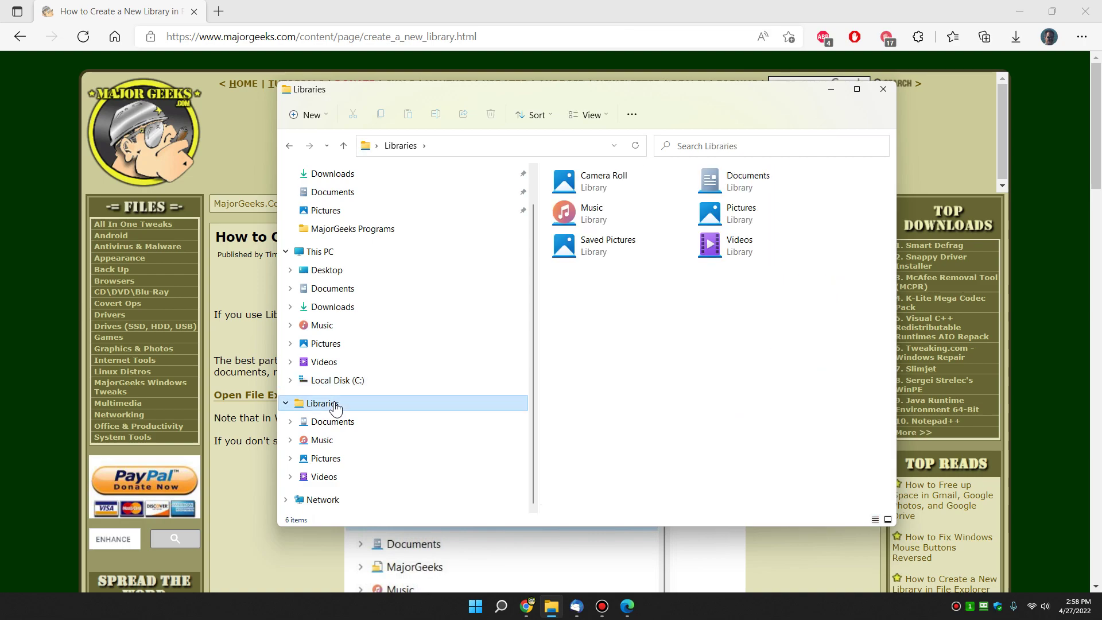
{"action": "right_click", "coordinate": [368, 403]}
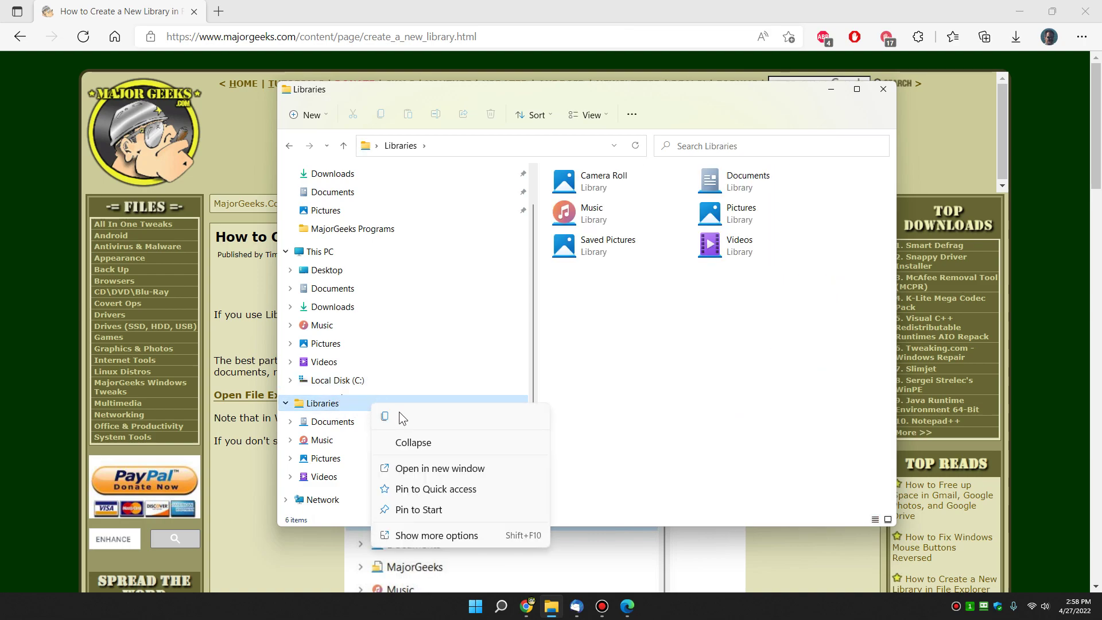
{"action": "left_click", "coordinate": [417, 534]}
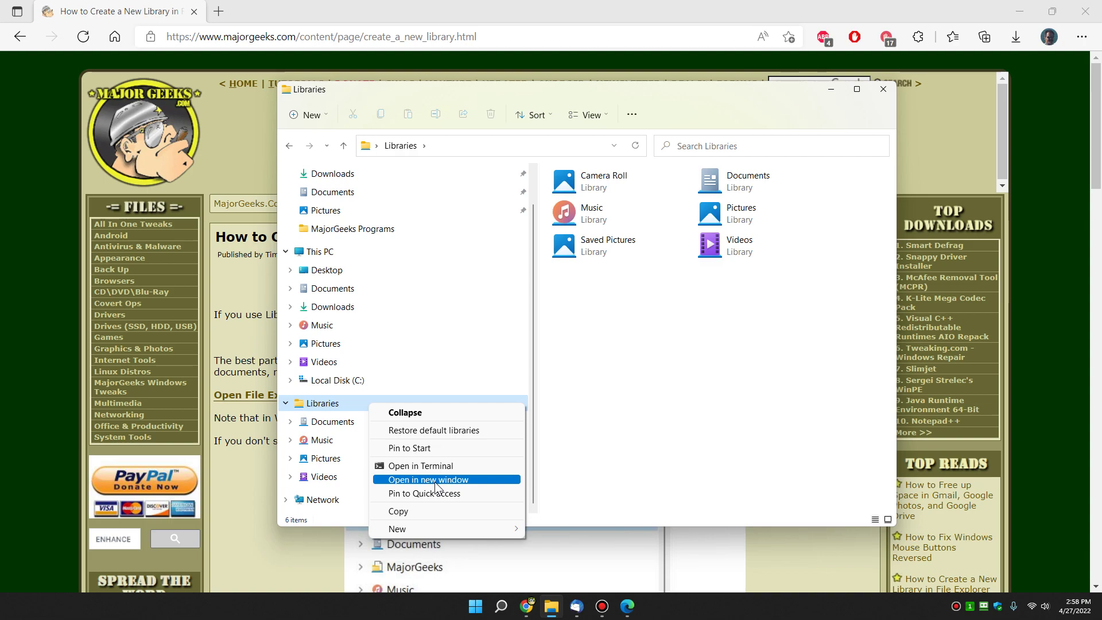
{"action": "mouse_move", "coordinate": [422, 529]}
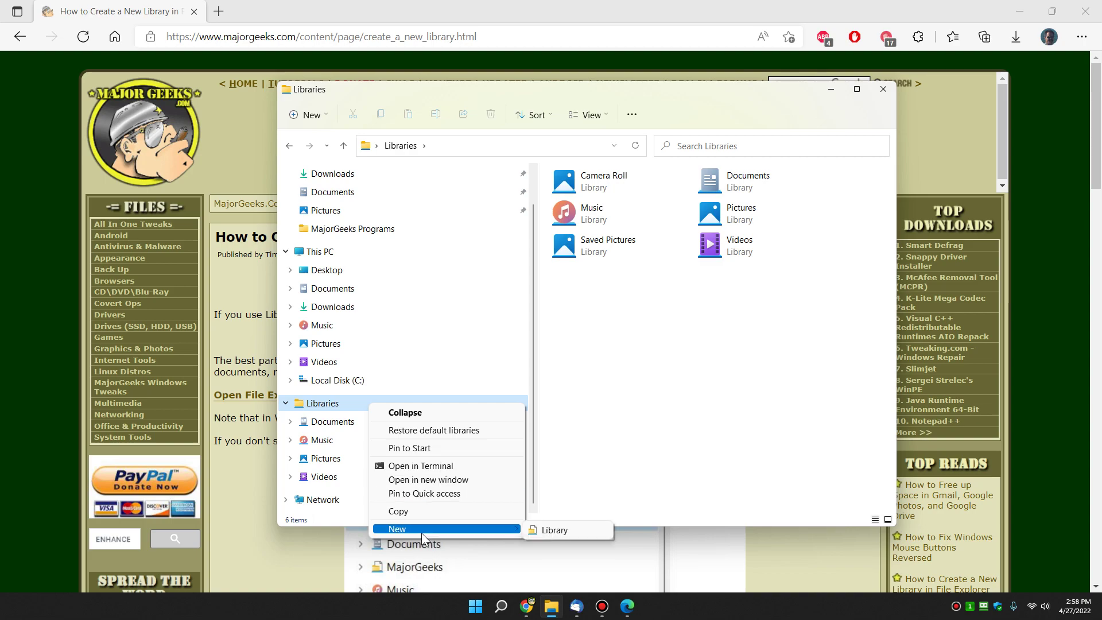
{"action": "left_click", "coordinate": [549, 533]}
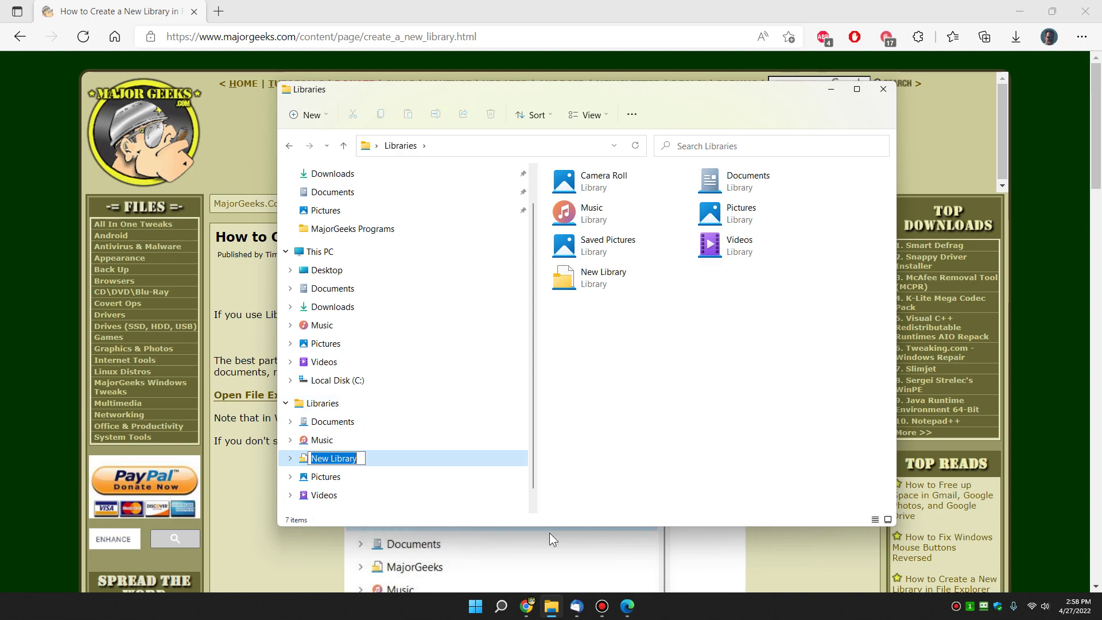
{"action": "type", "text": "MajorGeeks"}
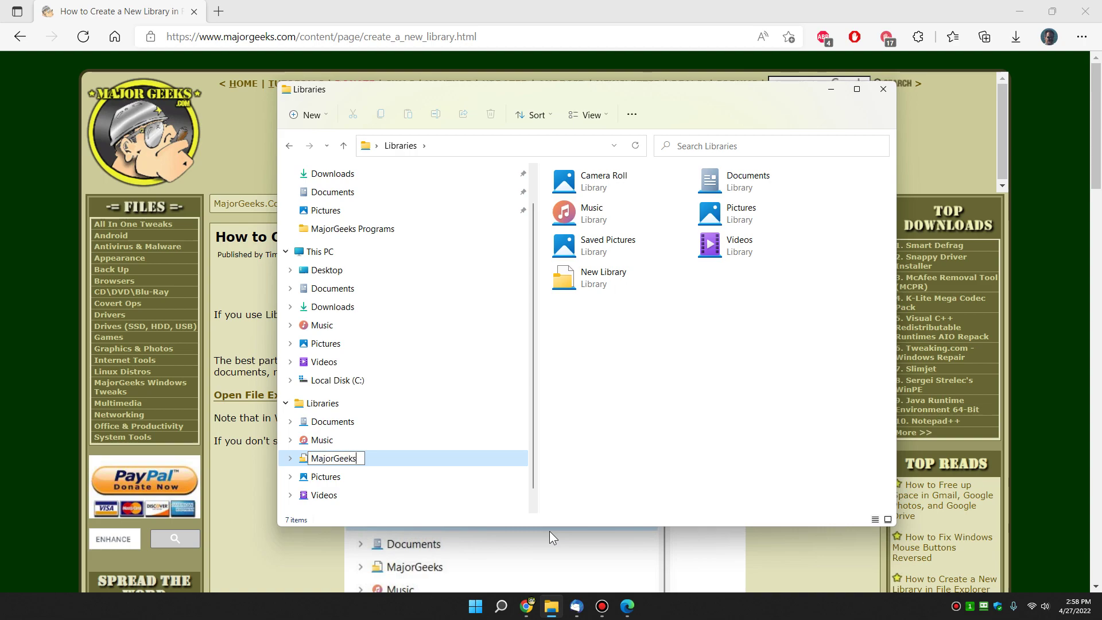
{"action": "key", "text": "Return"}
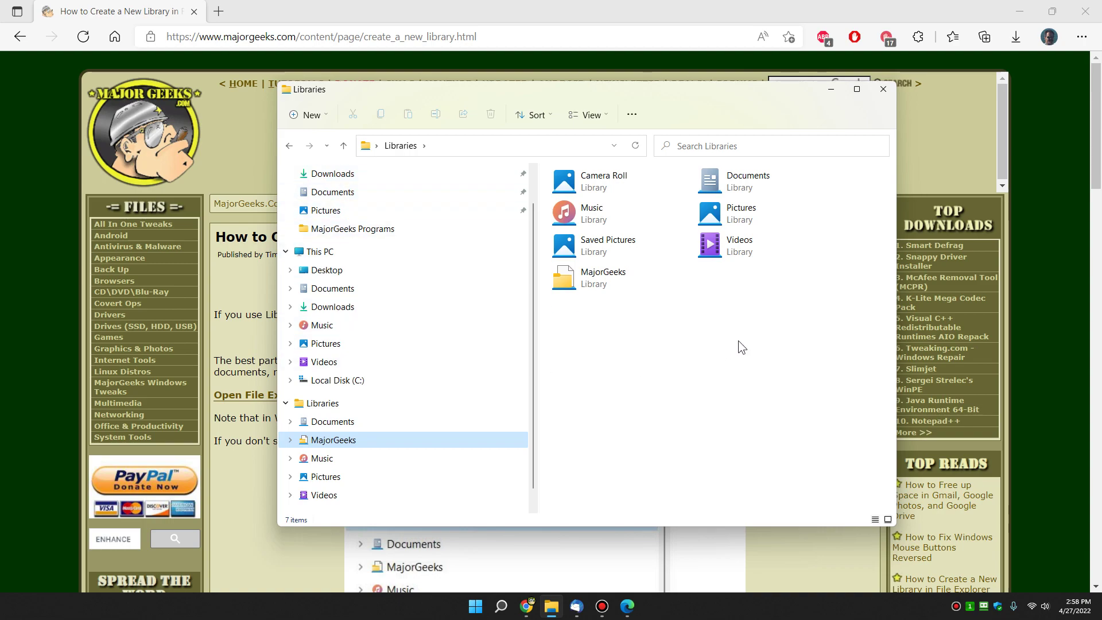
- Open the empty MajorGeeks library, browse Include a folder to Local Disk (C:), then cancel
{"action": "left_click", "coordinate": [368, 443]}
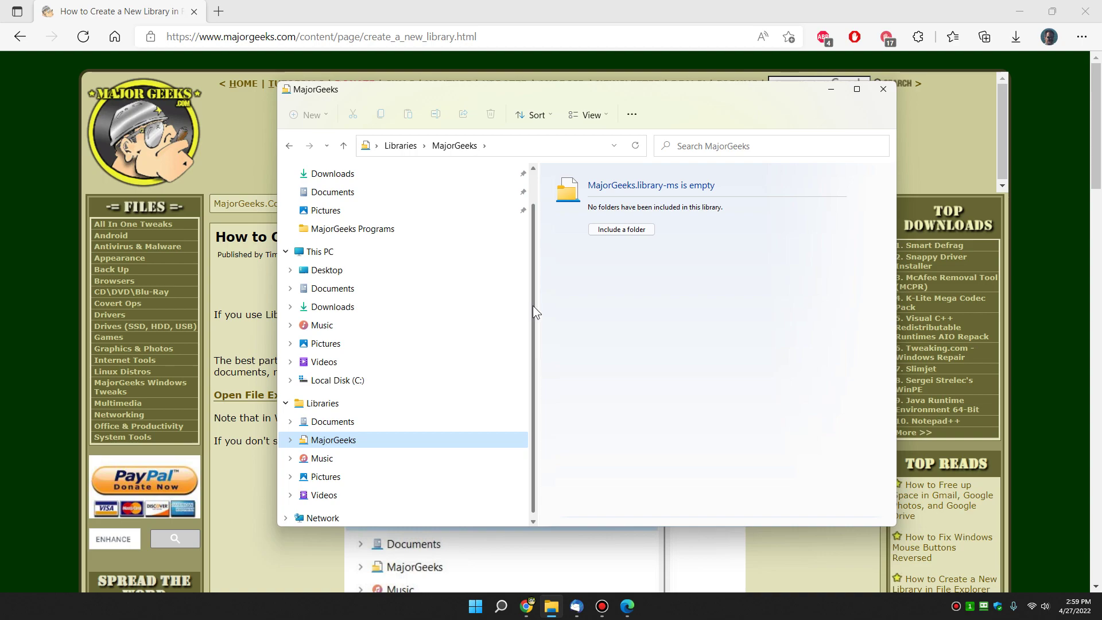
{"action": "left_click", "coordinate": [613, 230]}
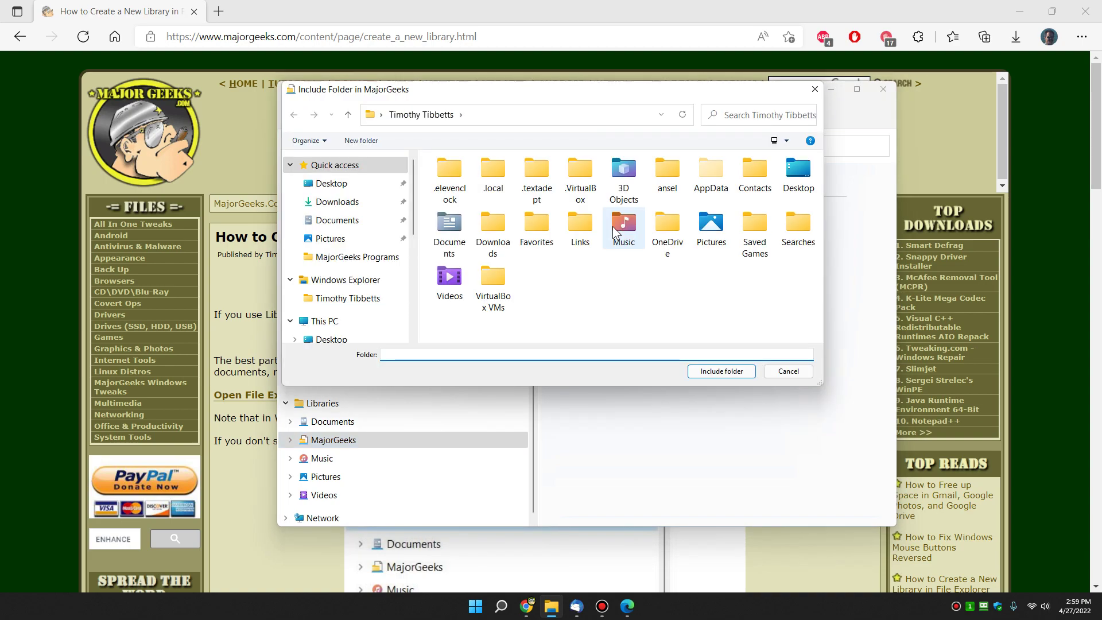
{"action": "scroll", "coordinate": [363, 305], "scroll_direction": "down", "scroll_amount": 1}
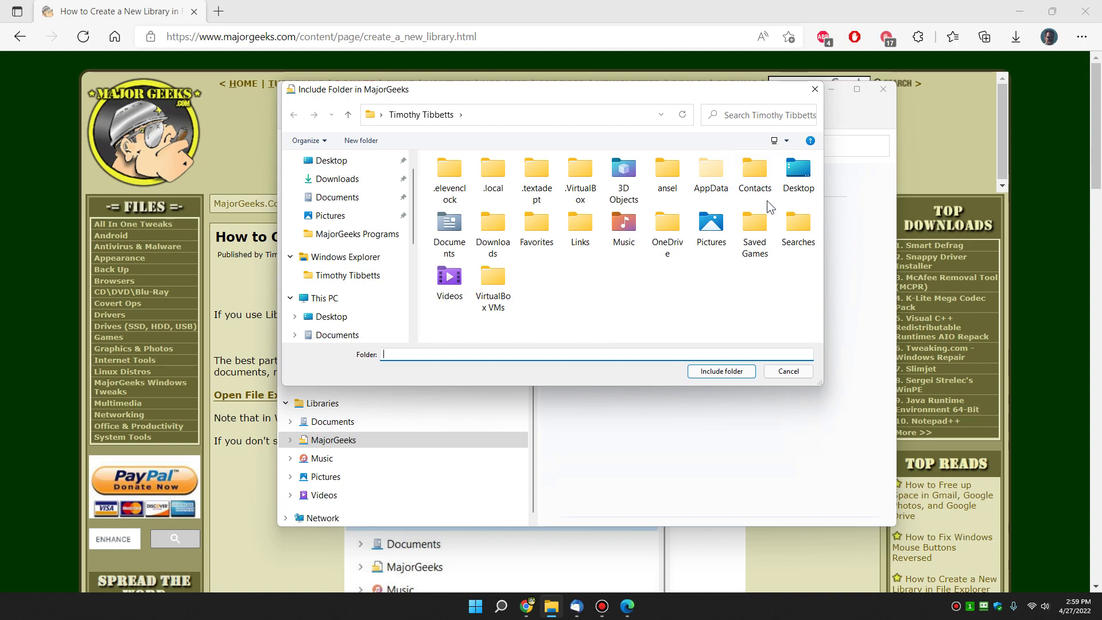
{"action": "scroll", "coordinate": [371, 284], "scroll_direction": "down", "scroll_amount": 1}
{"action": "scroll", "coordinate": [371, 284], "scroll_direction": "down", "scroll_amount": 2}
{"action": "left_click", "coordinate": [344, 293]}
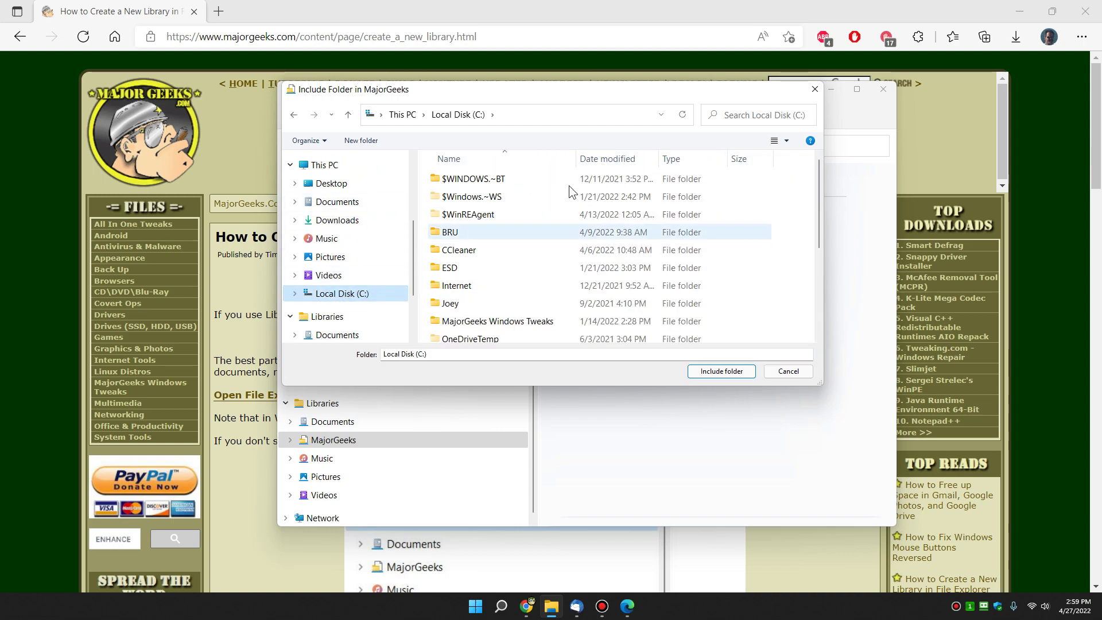
{"action": "left_click", "coordinate": [814, 90]}
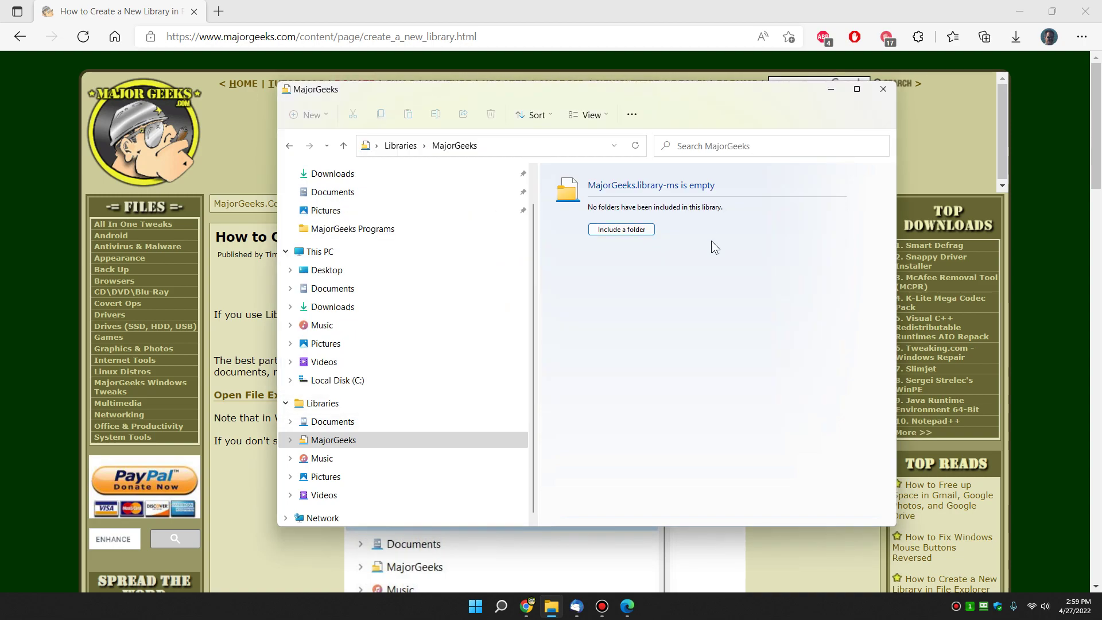
{"action": "left_click", "coordinate": [345, 382]}
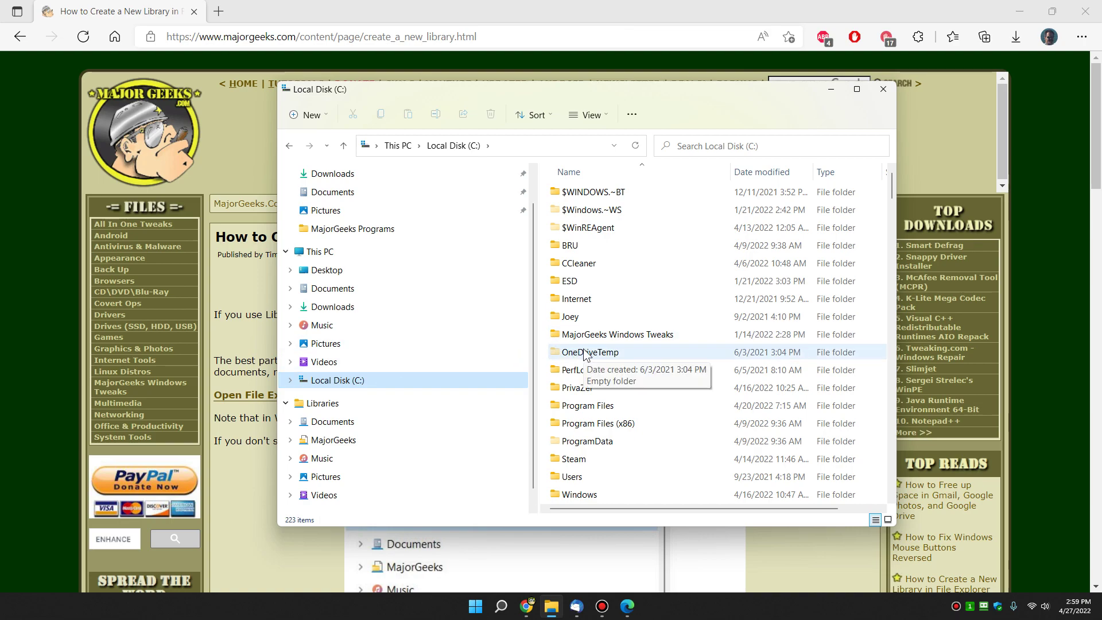
{"action": "scroll", "coordinate": [580, 339], "scroll_direction": "down", "scroll_amount": 3}
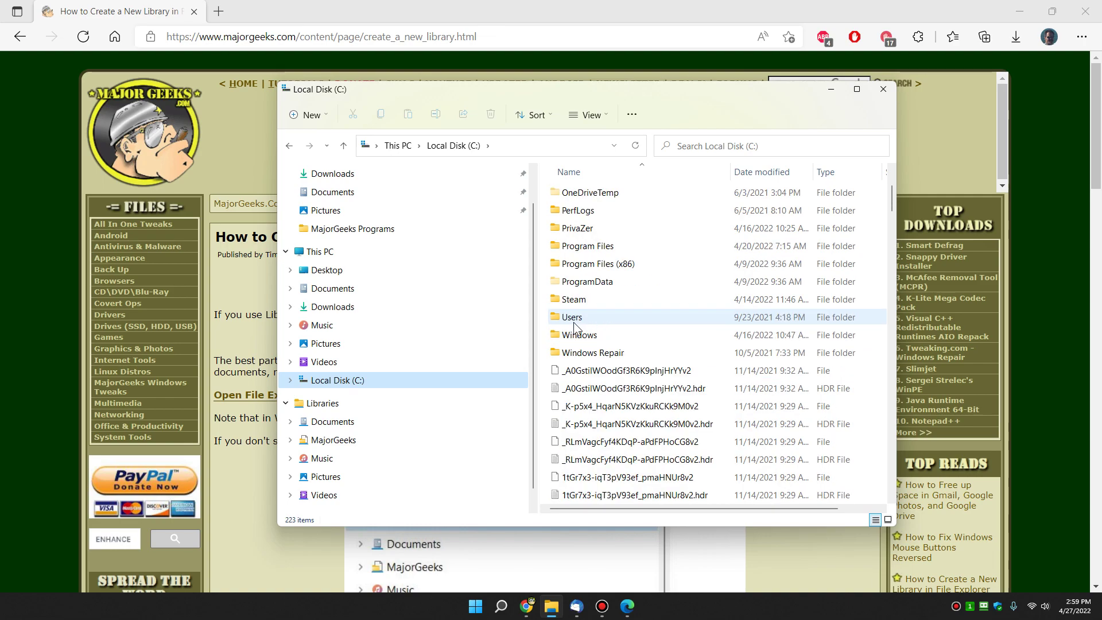
{"action": "double_click", "coordinate": [577, 318]}
{"action": "left_click", "coordinate": [565, 227]}
{"action": "double_click", "coordinate": [565, 227]}
{"action": "scroll", "coordinate": [592, 310], "scroll_direction": "down", "scroll_amount": 2}
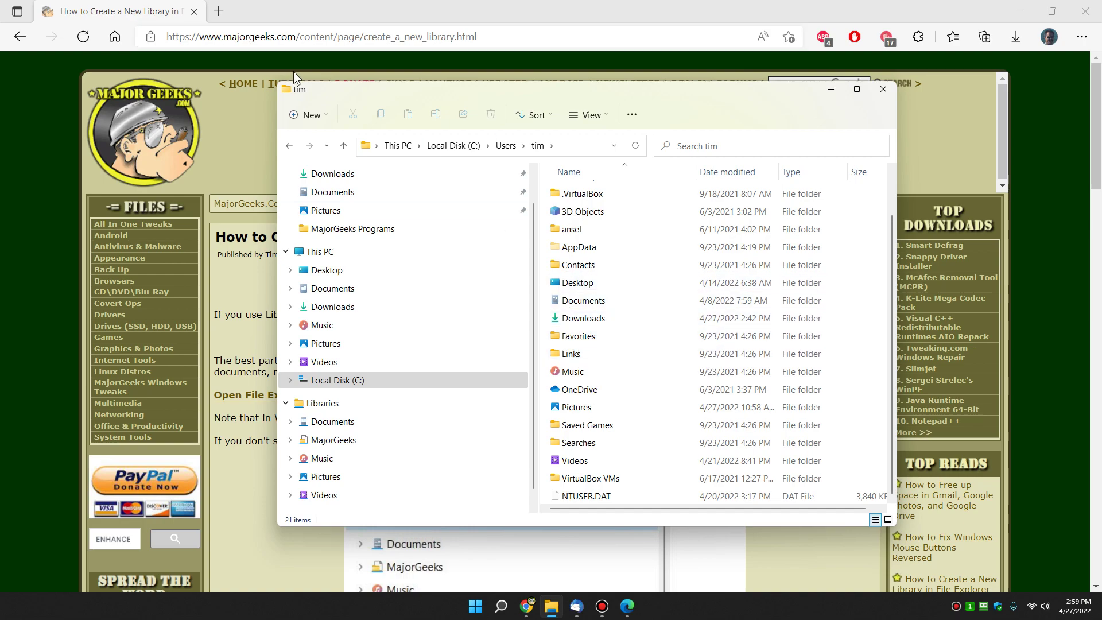
{"action": "left_click", "coordinate": [289, 146]}
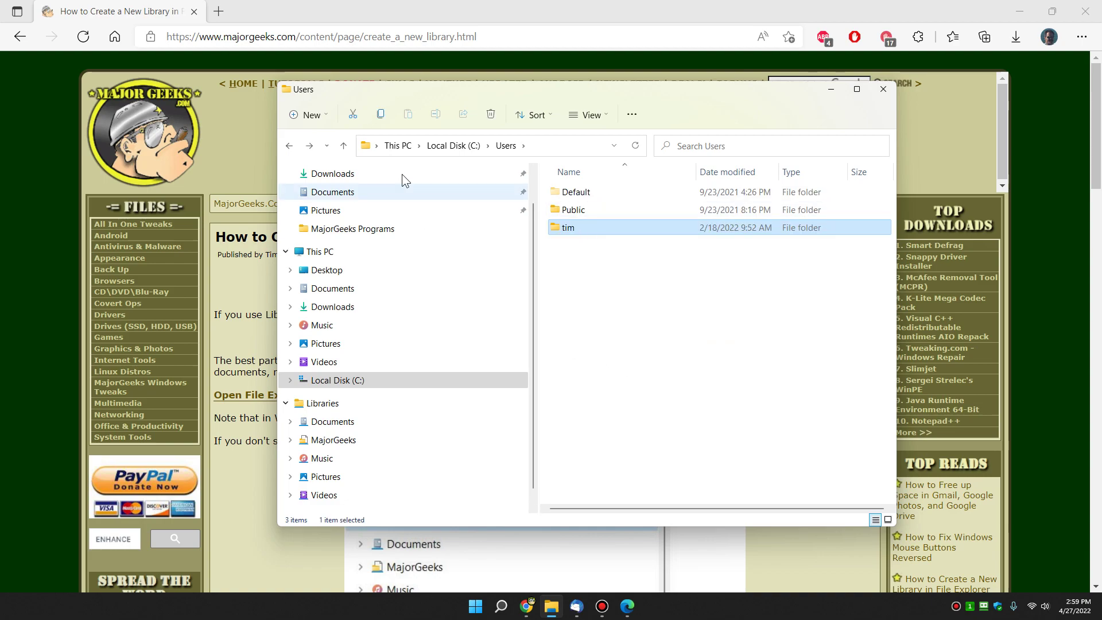
{"action": "left_click", "coordinate": [289, 147]}
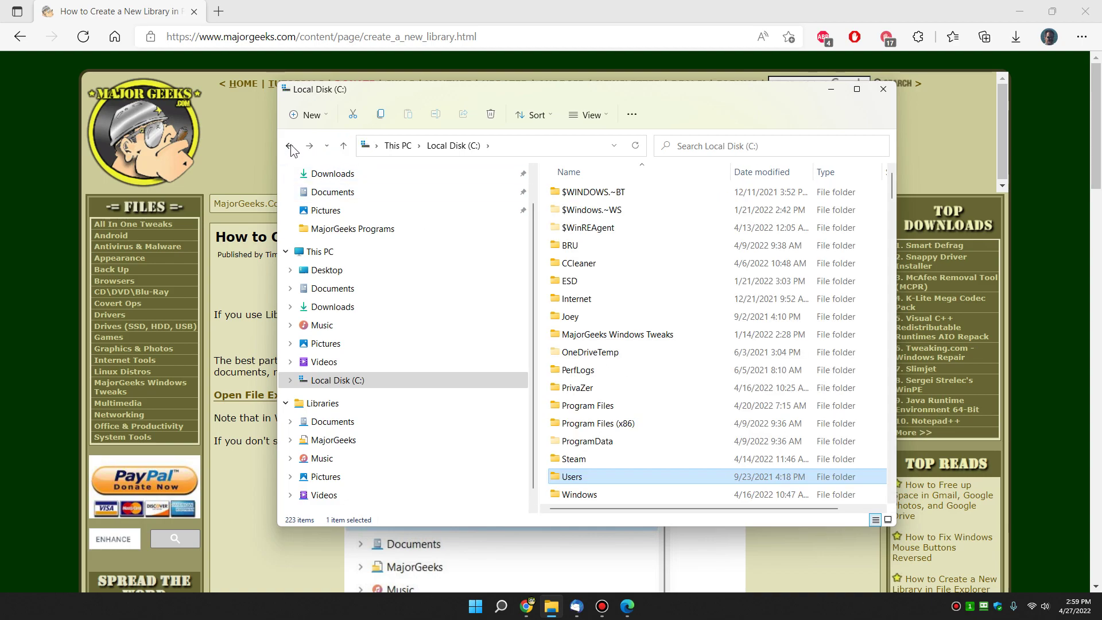
{"action": "left_click", "coordinate": [673, 336]}
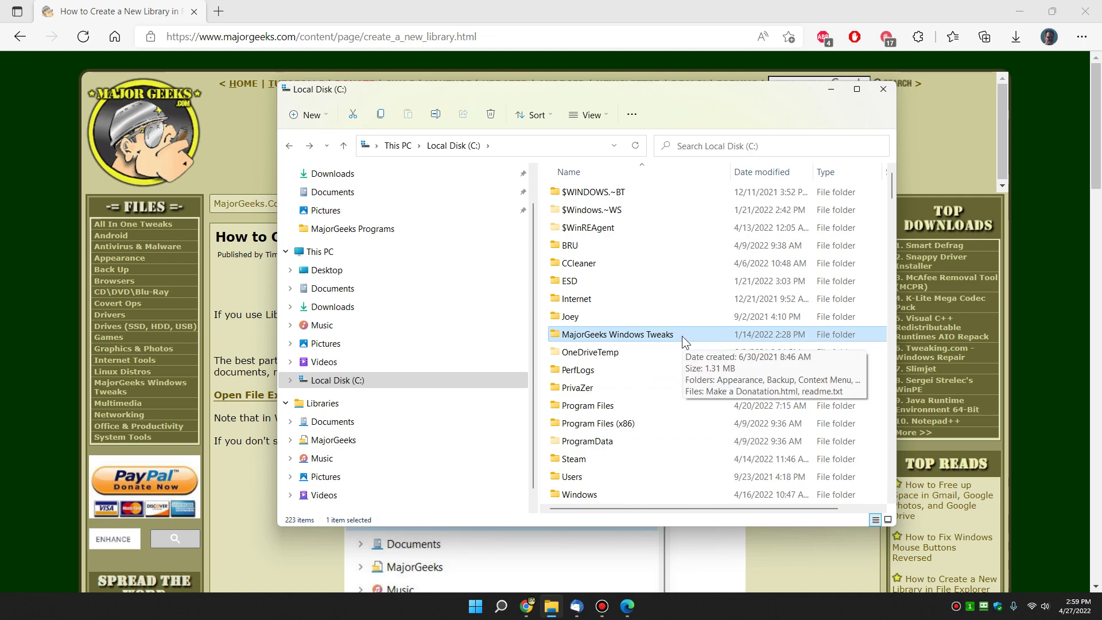
{"action": "right_click", "coordinate": [682, 339]}
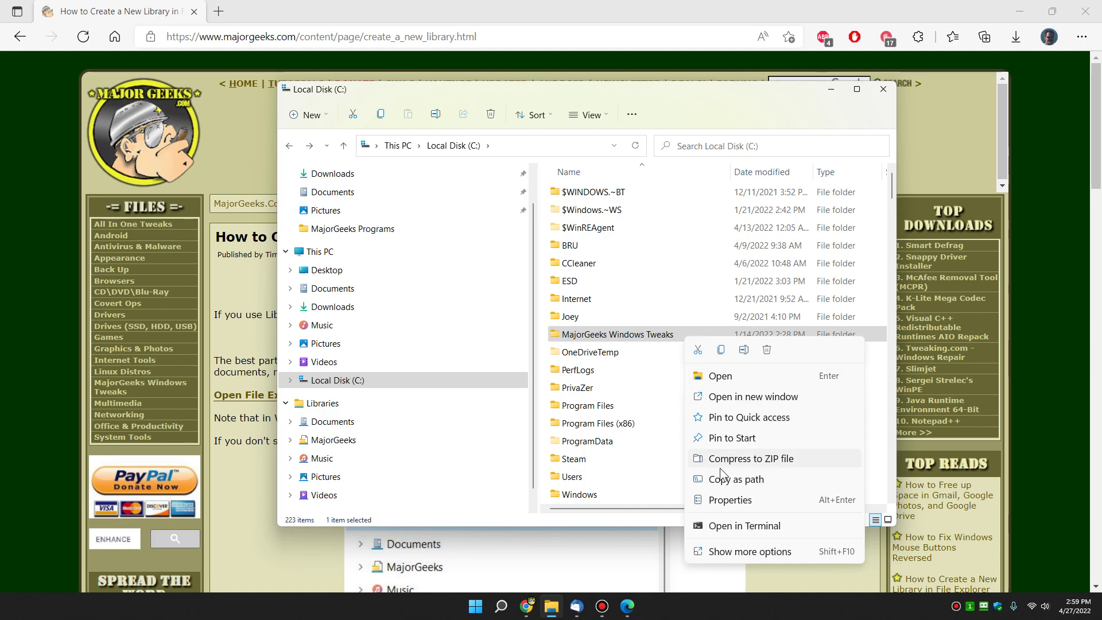
- Include the MajorGeeks Windows Tweaks folder from C: in the MajorGeeks library
{"action": "left_click", "coordinate": [772, 552]}
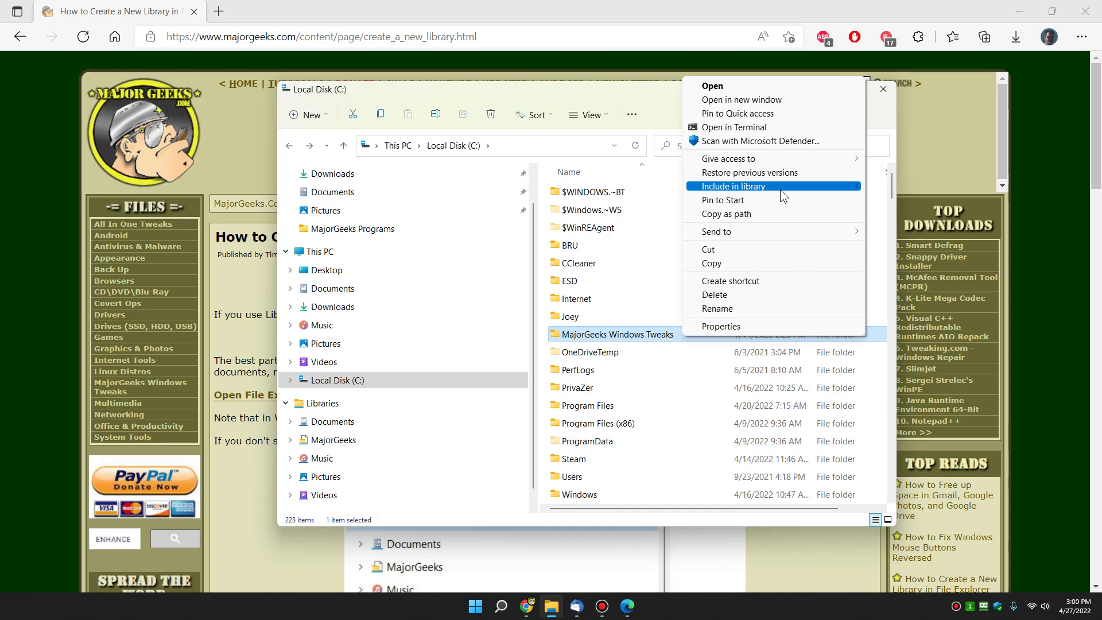
{"action": "mouse_move", "coordinate": [779, 189]}
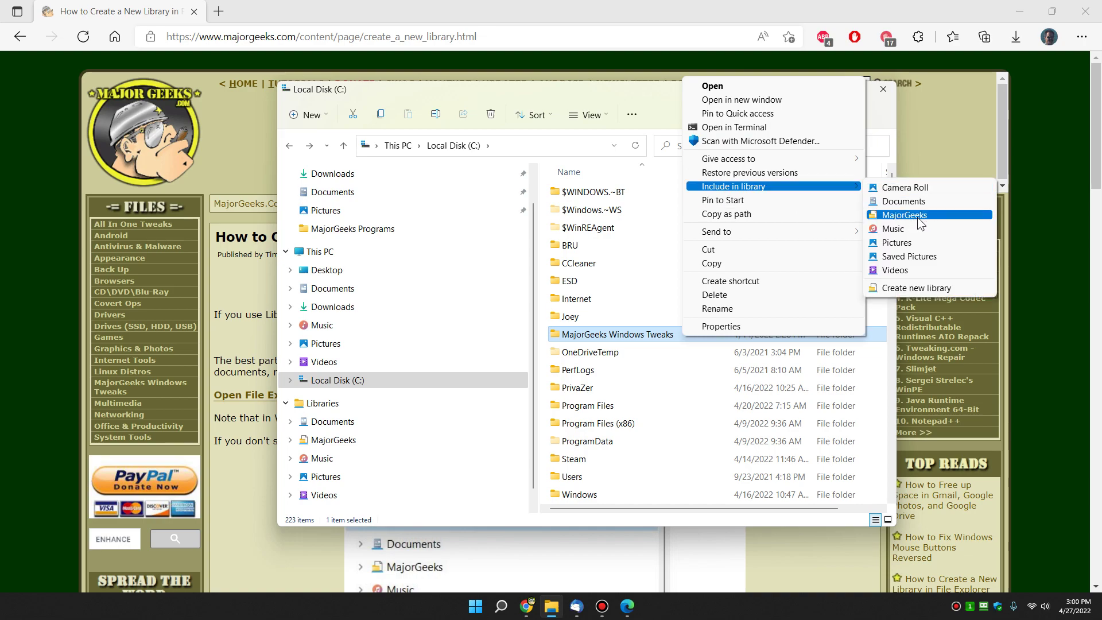
{"action": "left_click", "coordinate": [942, 216]}
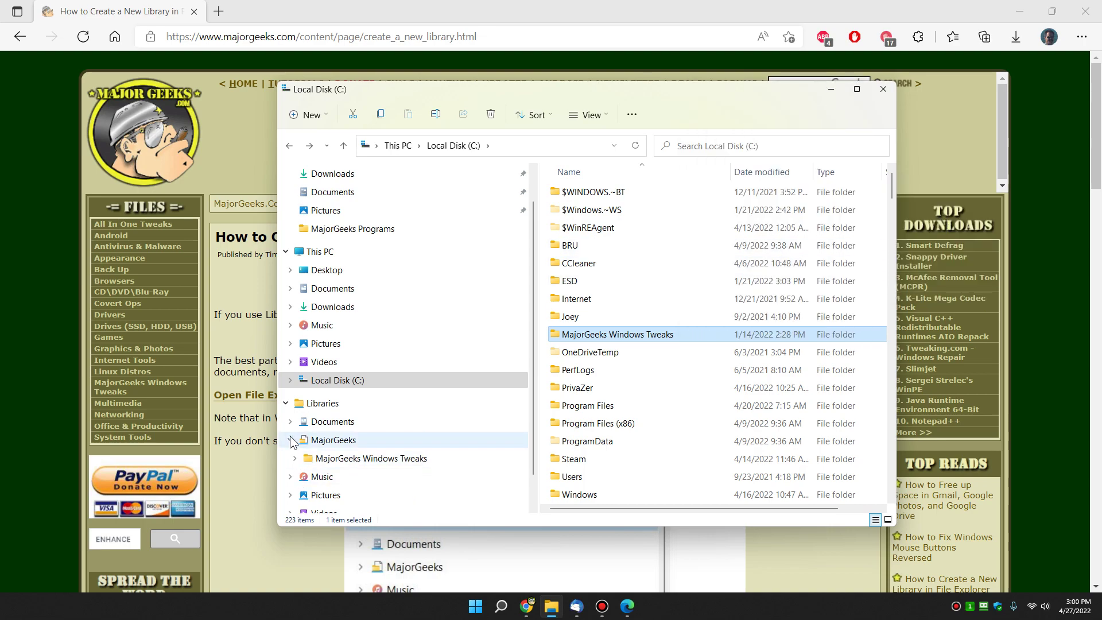
{"action": "left_click", "coordinate": [346, 464]}
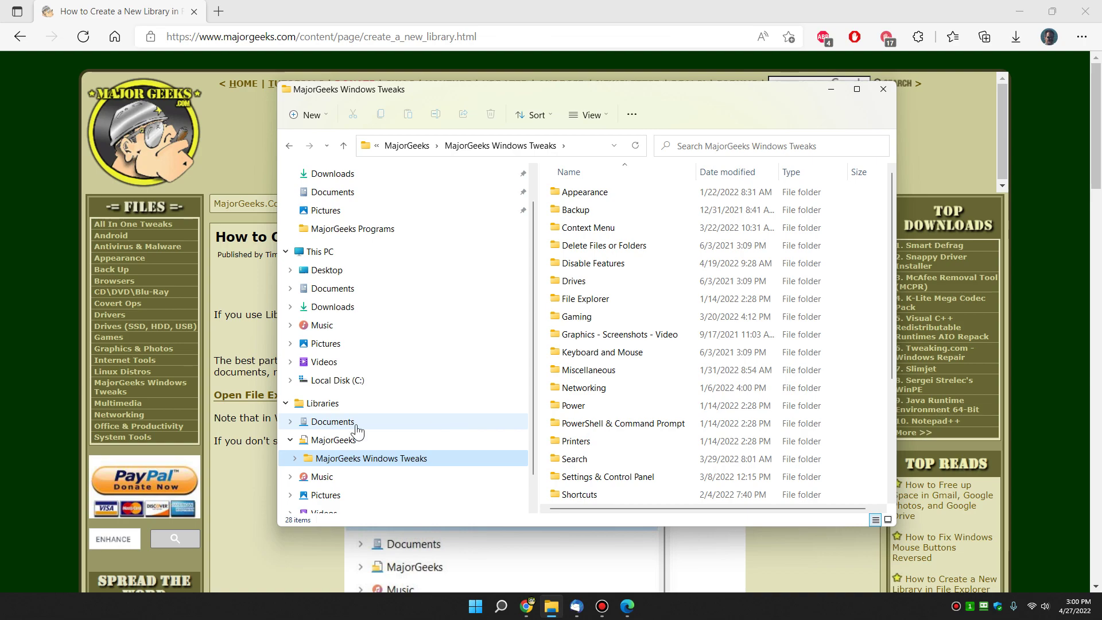
- Browse the MajorGeeks library's Windows Tweaks subfolders in the tree, then close the Explorer window
{"action": "left_click", "coordinate": [350, 446]}
{"action": "scroll", "coordinate": [344, 424], "scroll_direction": "down", "scroll_amount": 1}
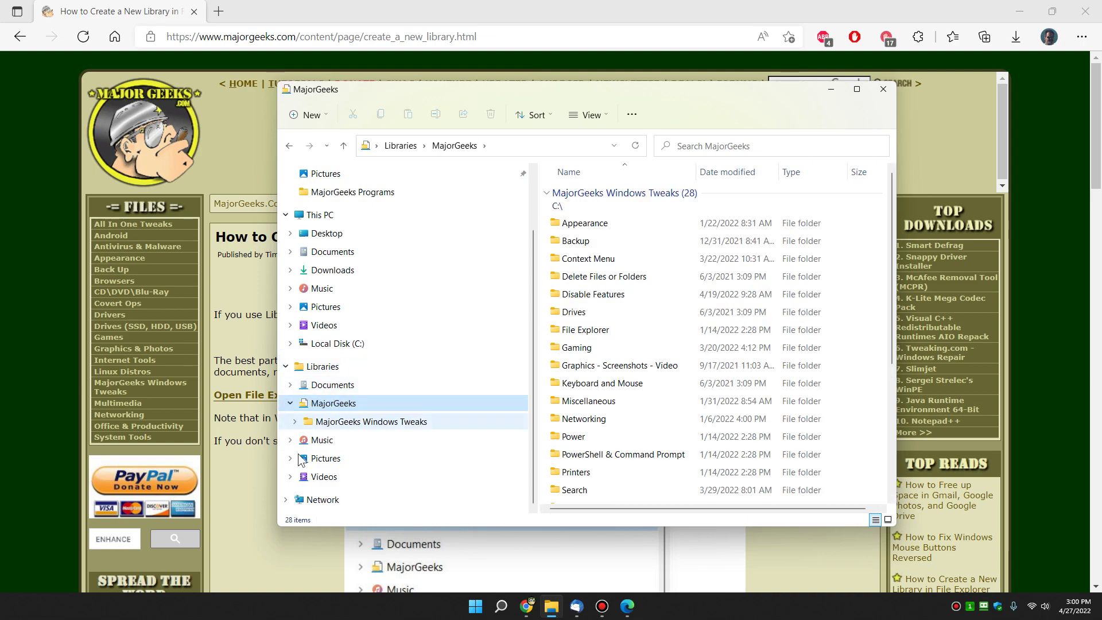
{"action": "left_click", "coordinate": [294, 421]}
{"action": "scroll", "coordinate": [310, 298], "scroll_direction": "up", "scroll_amount": 2}
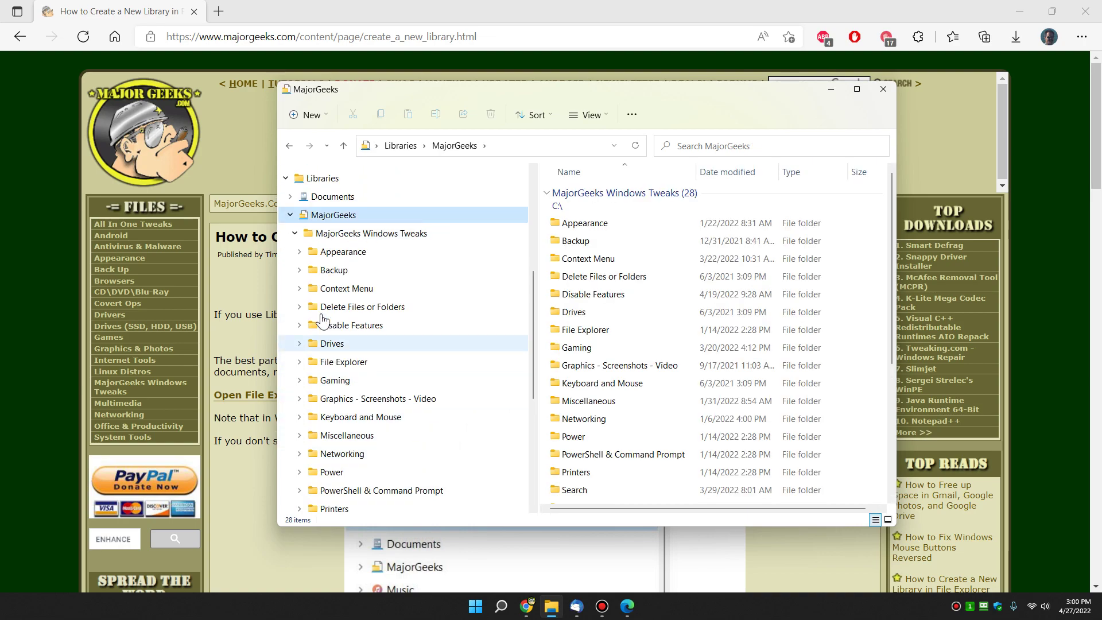
{"action": "left_click", "coordinate": [299, 307]}
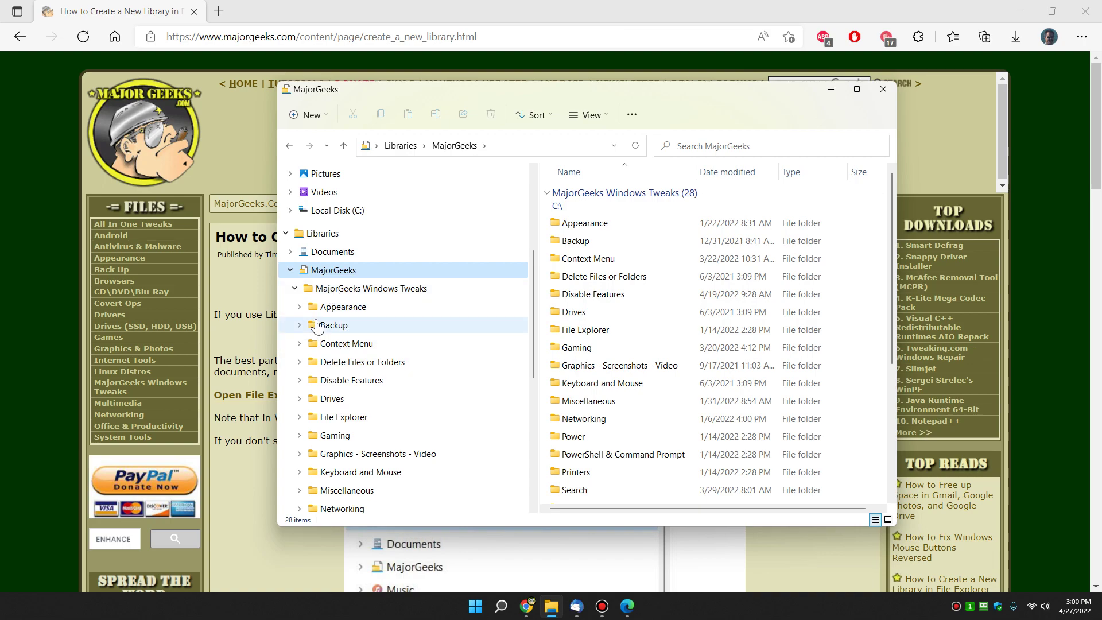
{"action": "left_click", "coordinate": [295, 270]}
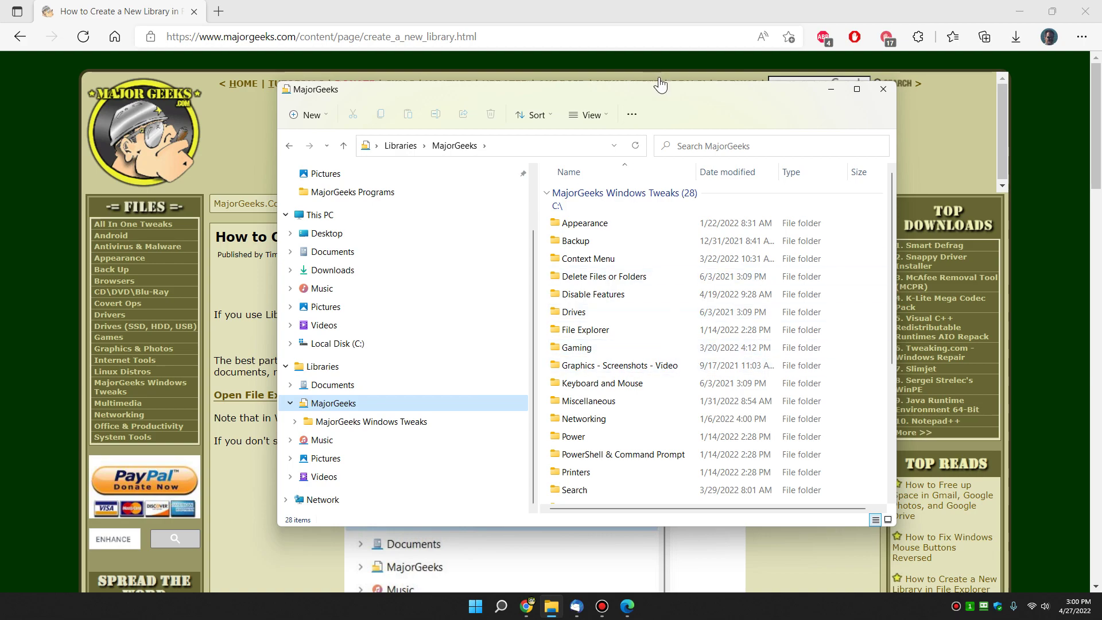
{"action": "mouse_move", "coordinate": [660, 84]}
{"action": "left_mouse_down"}
{"action": "mouse_move", "coordinate": [649, 103]}
{"action": "mouse_move", "coordinate": [659, 99]}
{"action": "left_mouse_up"}
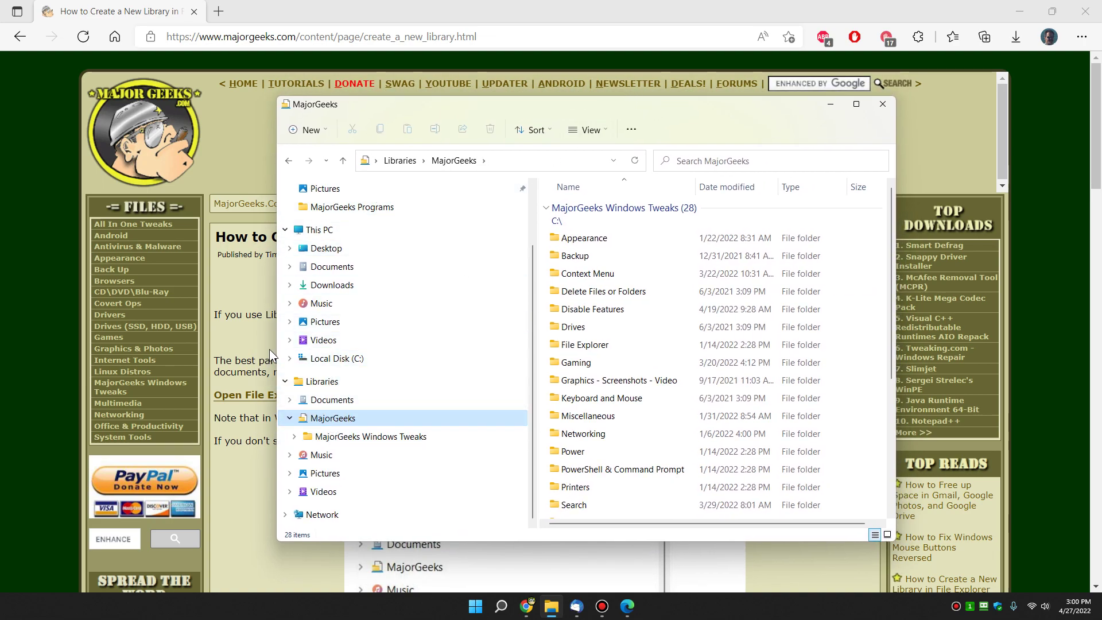
{"action": "left_click", "coordinate": [890, 105]}
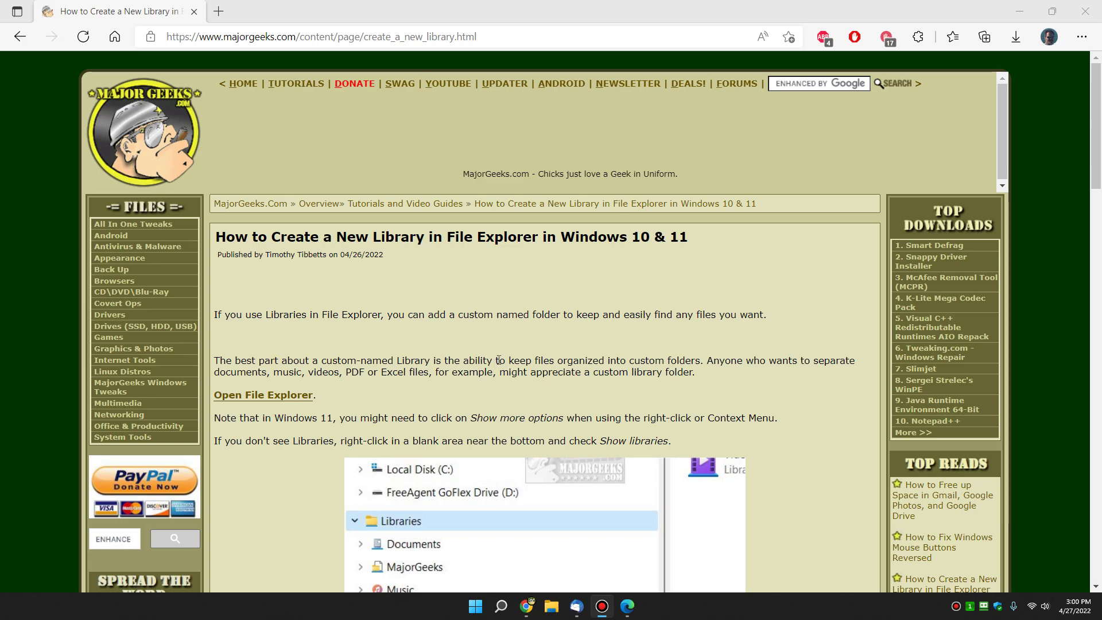
- Scroll the Edge 'How to Create a New Library' article down and back to the top
{"action": "scroll", "coordinate": [516, 353], "scroll_direction": "down", "scroll_amount": 20}
{"action": "scroll", "coordinate": [515, 354], "scroll_direction": "up", "scroll_amount": 12}
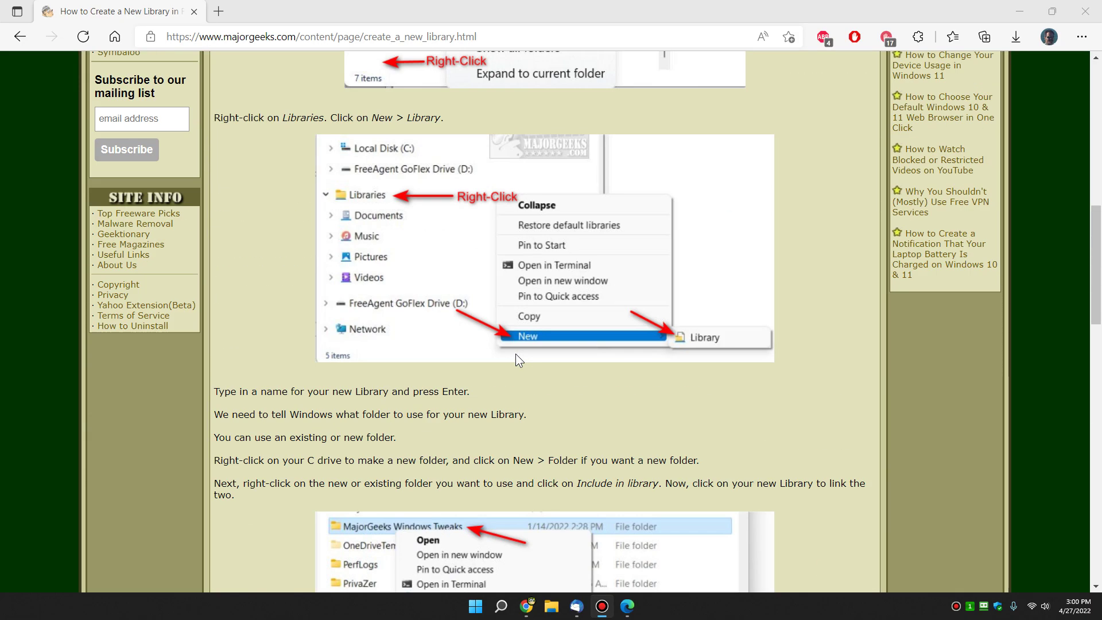
{"action": "scroll", "coordinate": [516, 353], "scroll_direction": "up", "scroll_amount": 10}
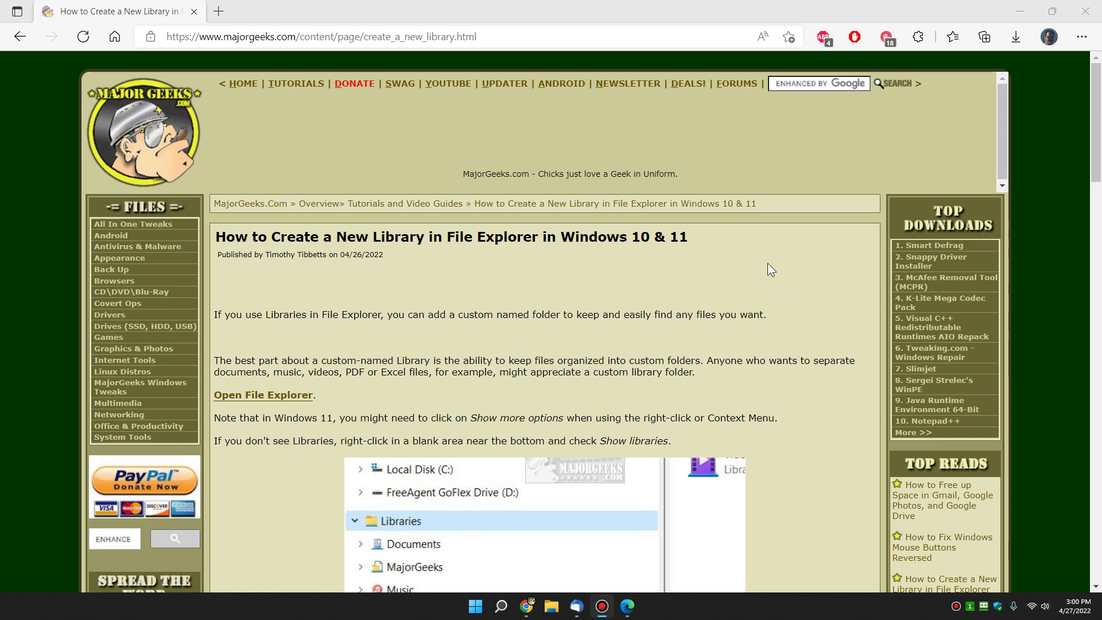